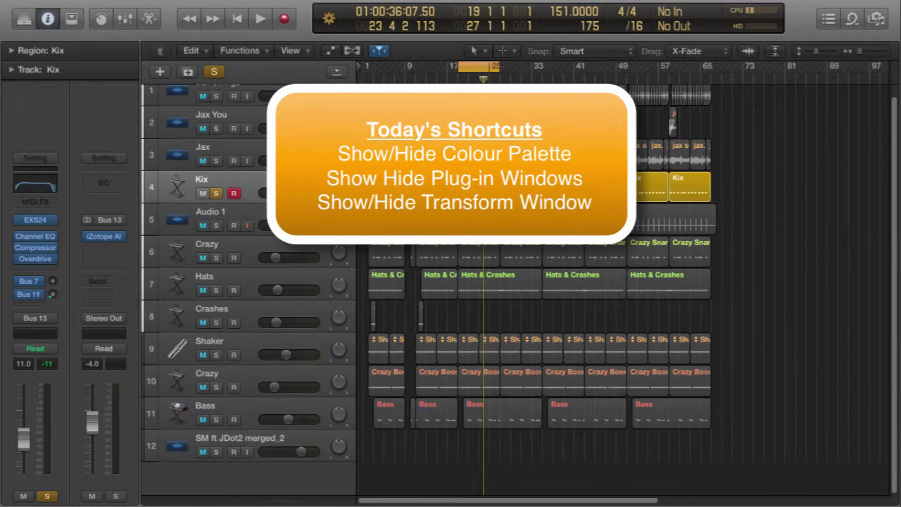
# Turn off the global Solo so every track plays and regions show their full colours
pyautogui.click(214, 72)
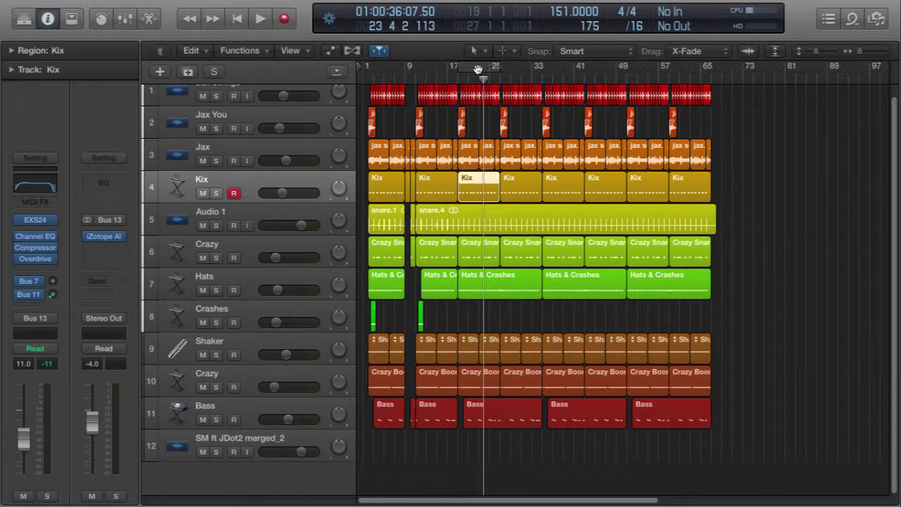
# Disable Cycle playback and select all ten Kix regions on the Kix track
pyautogui.press('c')
pyautogui.click(249, 173)
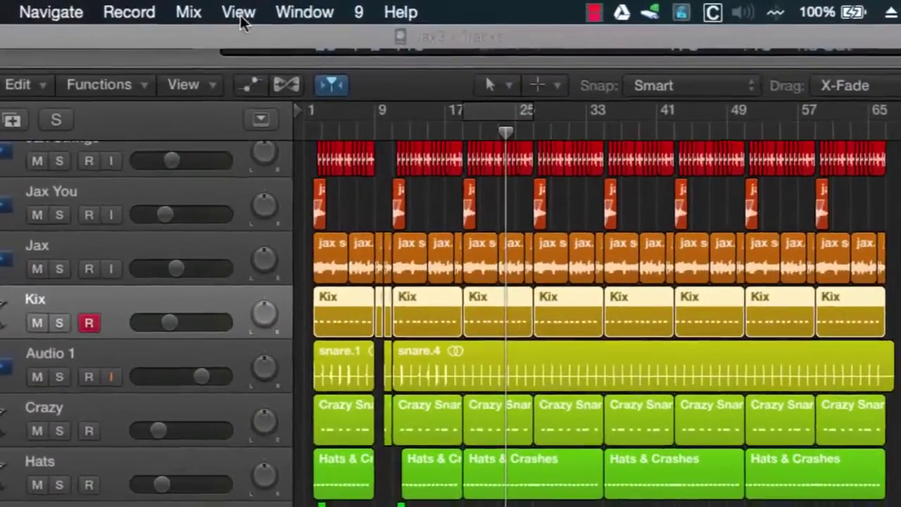
pyautogui.click(324, 7)
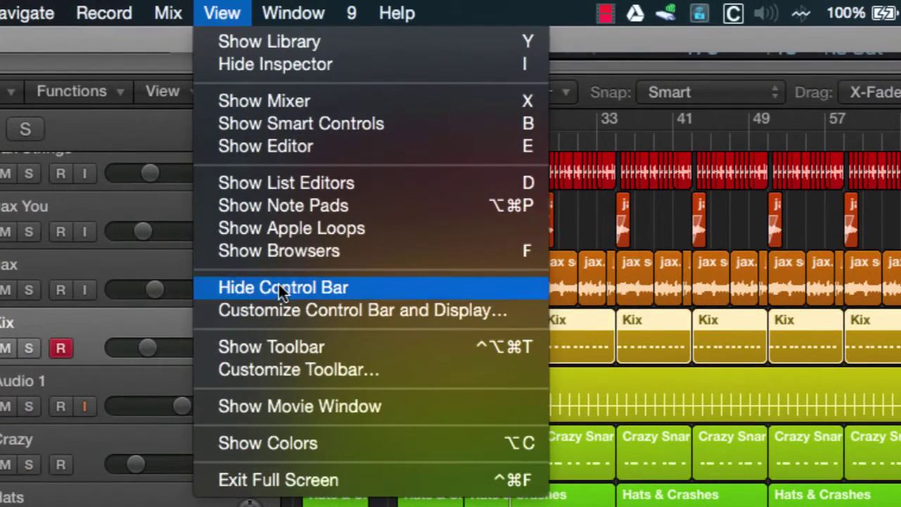
# Show the colour palette via View > Show Colors, toggle it with Option-C, then deselect the regions
pyautogui.click(289, 443)
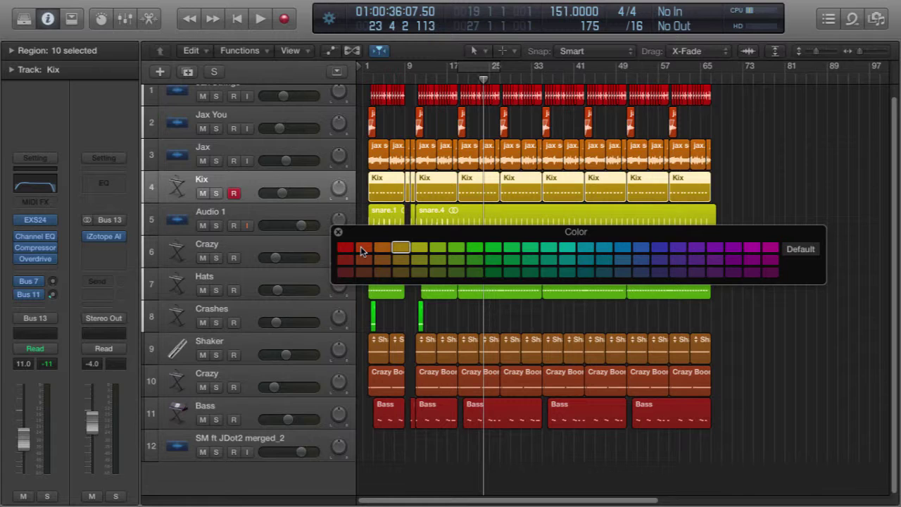
pyautogui.hotkey('alt', 'c')
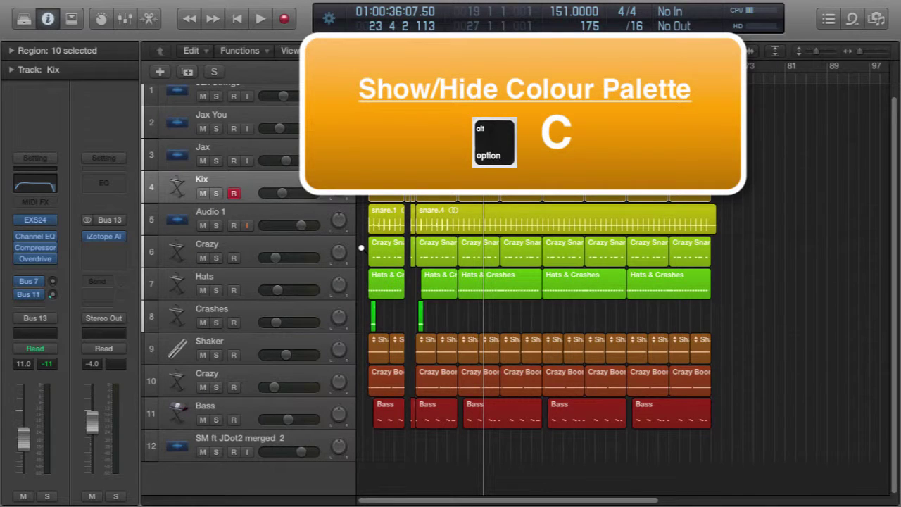
pyautogui.hotkey('alt', 'c')
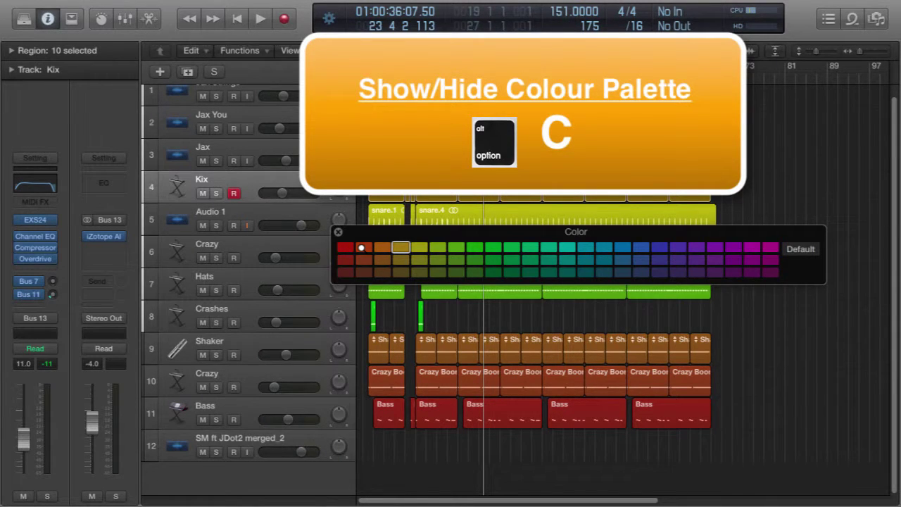
pyautogui.hotkey('alt', 'c')
pyautogui.click(754, 136)
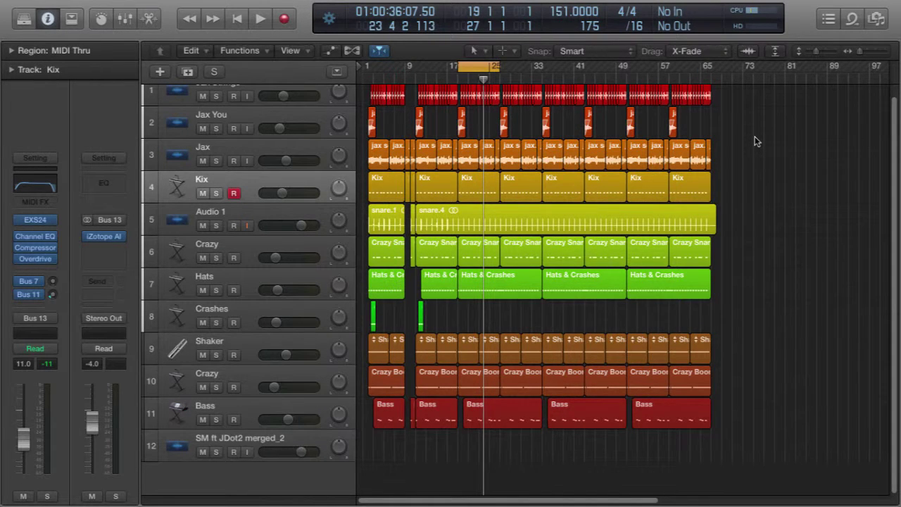
# Open the bar 17 Kix region in the Piano Roll and audition it with Kix soloed
pyautogui.click(472, 194)
pyautogui.doubleClick(472, 195)
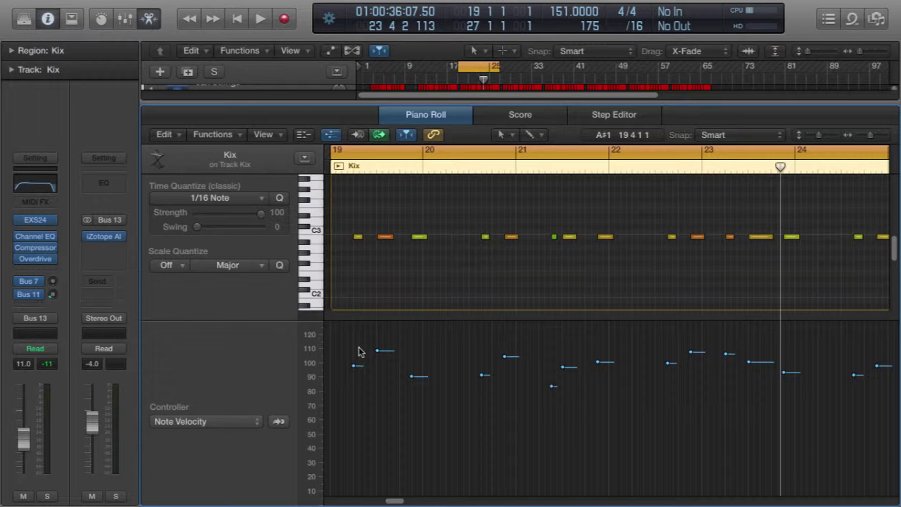
pyautogui.press('space')
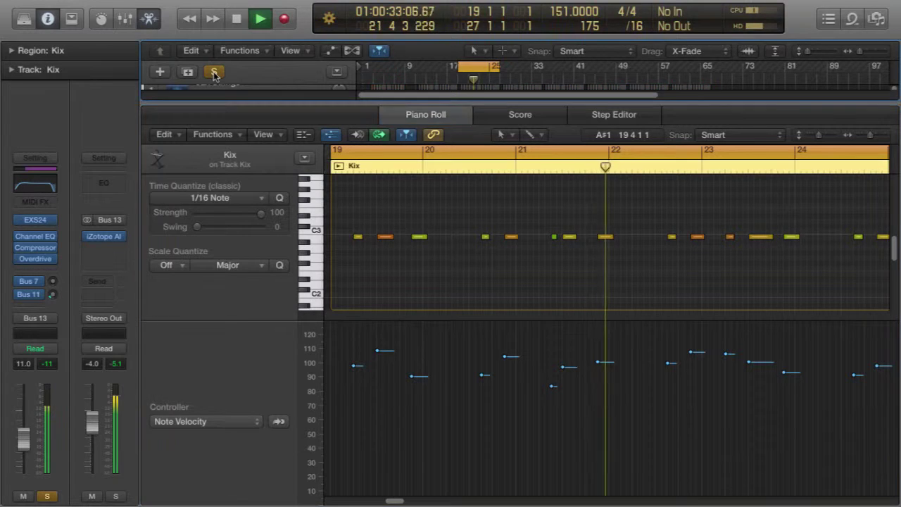
pyautogui.click(214, 71)
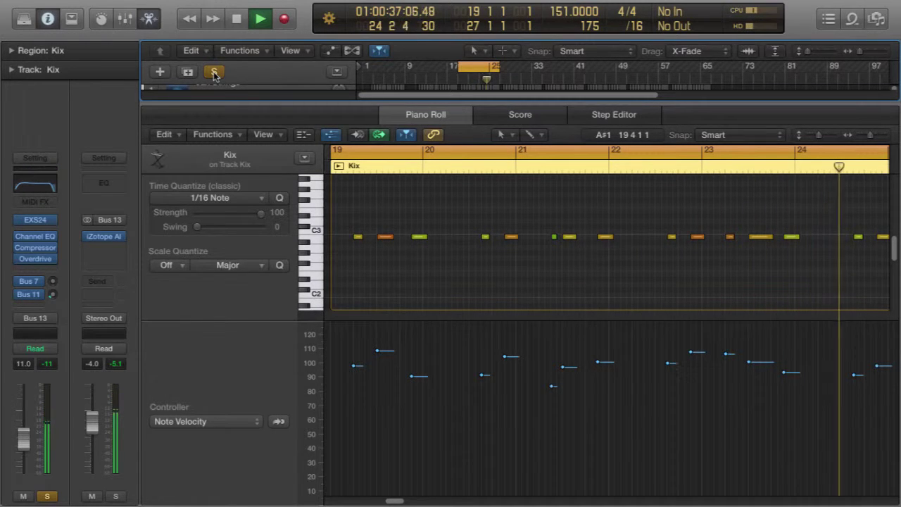
pyautogui.press('space')
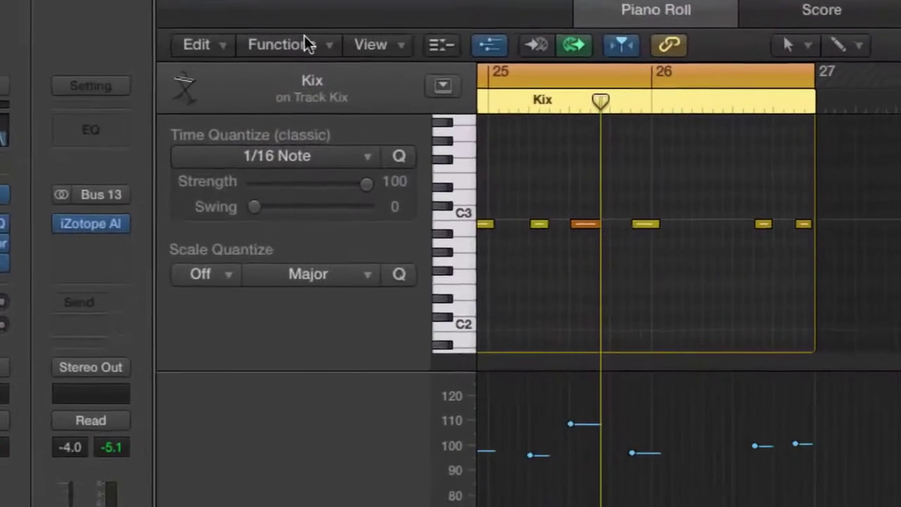
pyautogui.click(243, 116)
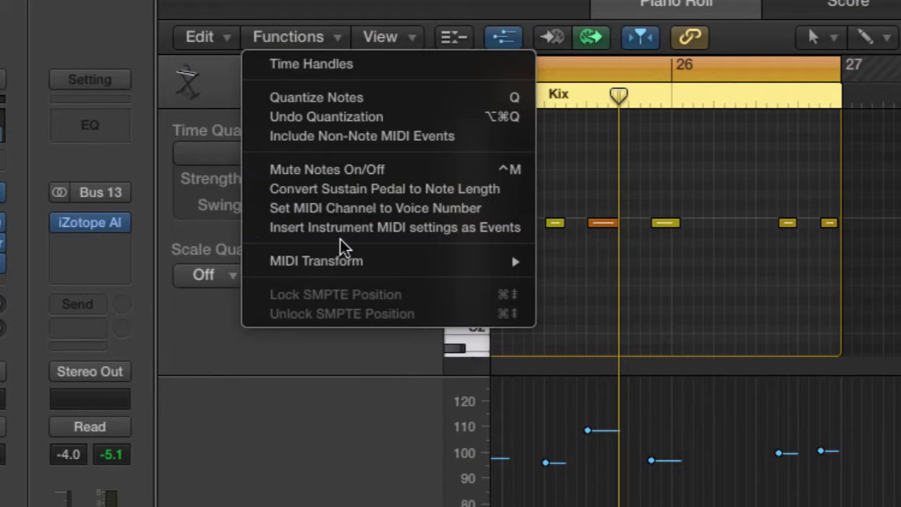
pyautogui.moveTo(336, 259)
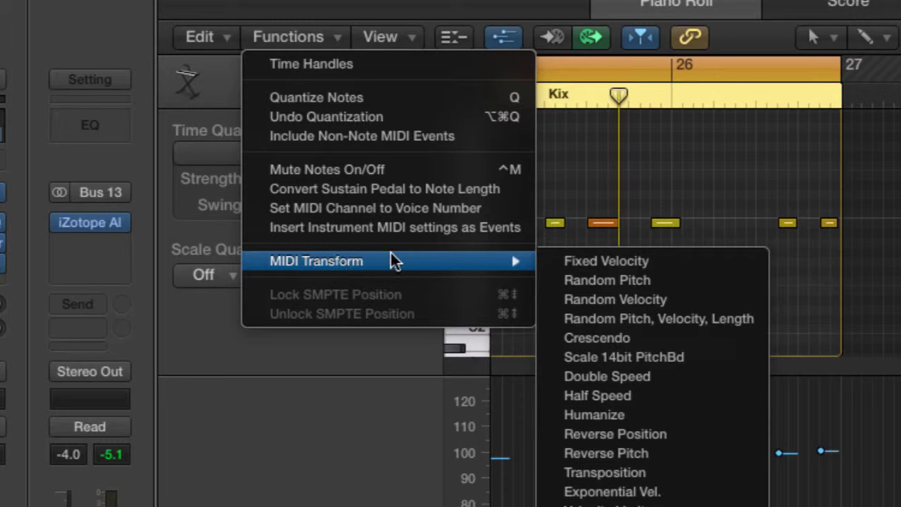
pyautogui.click(695, 261)
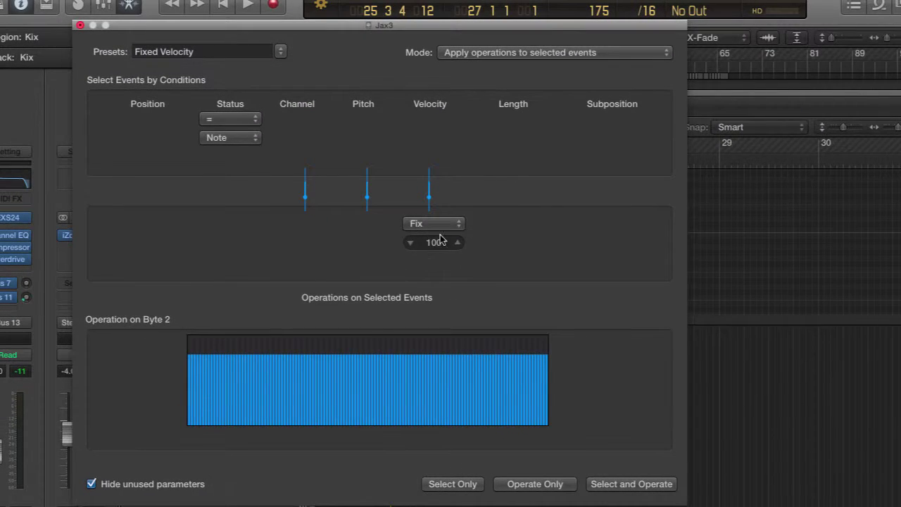
pyautogui.click(80, 27)
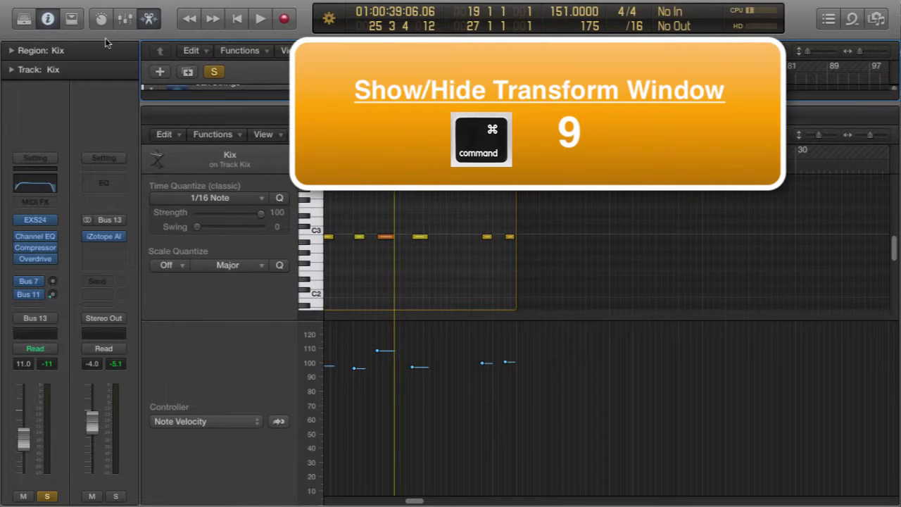
# Show, close and reshow the Fixed Velocity Transform window with Command-9
pyautogui.press('super+9')
pyautogui.click(104, 40)
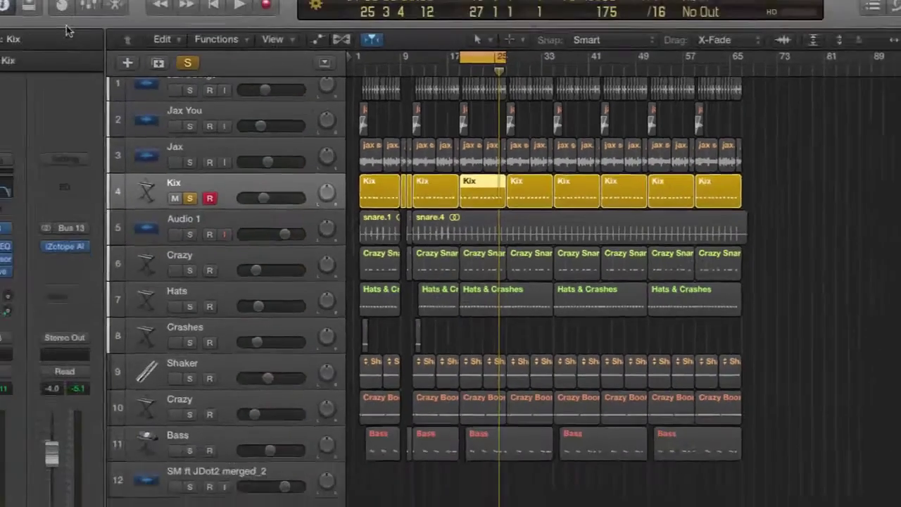
pyautogui.press('super+9')
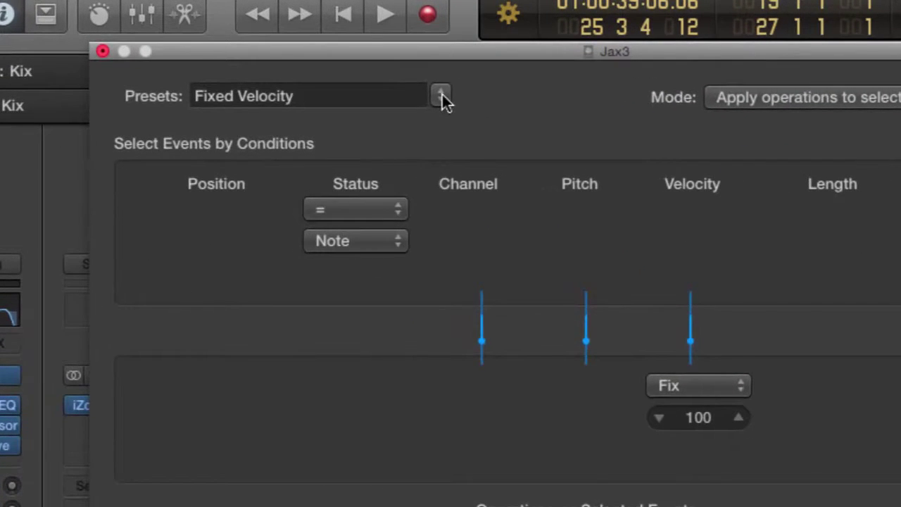
# Switch the Transform preset to Humanize, then back to Fixed Velocity
pyautogui.click(289, 64)
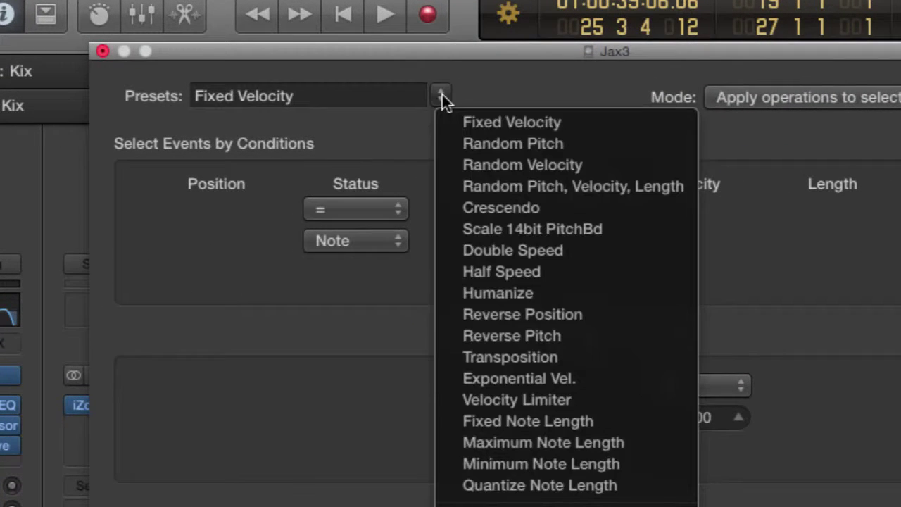
pyautogui.click(520, 299)
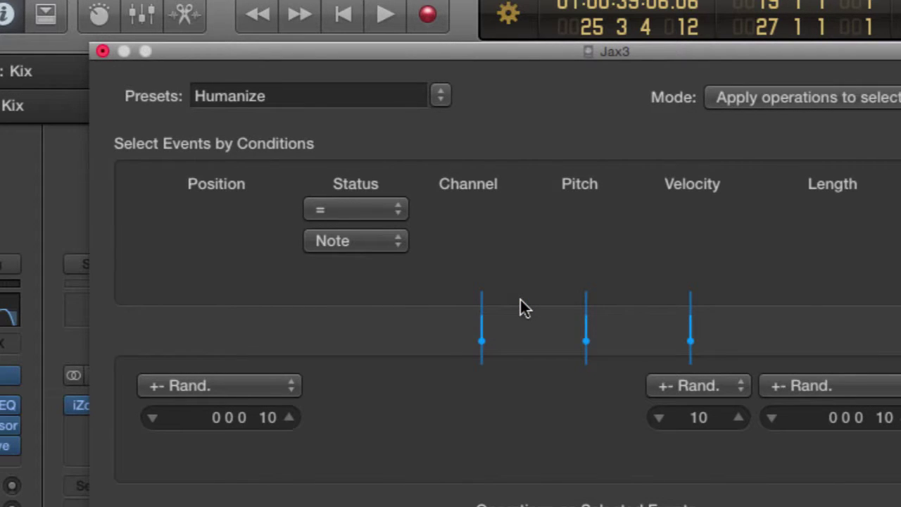
pyautogui.click(438, 90)
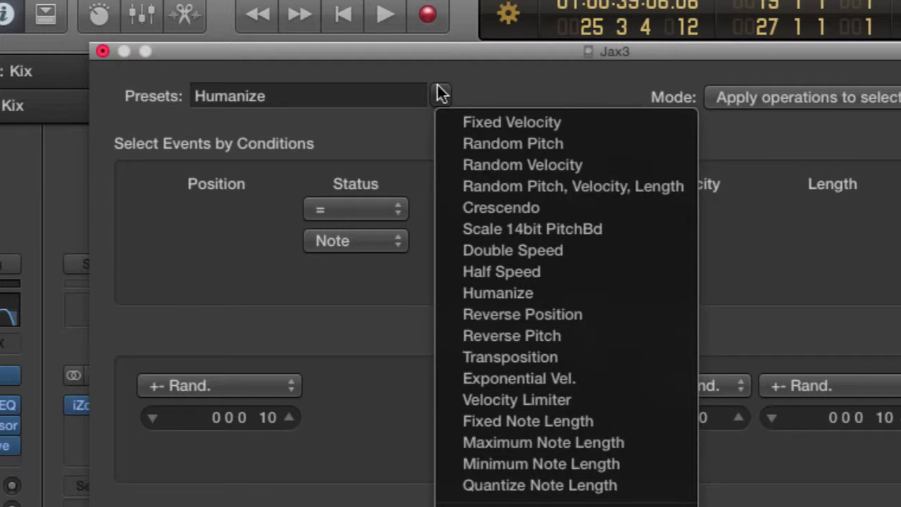
pyautogui.click(480, 121)
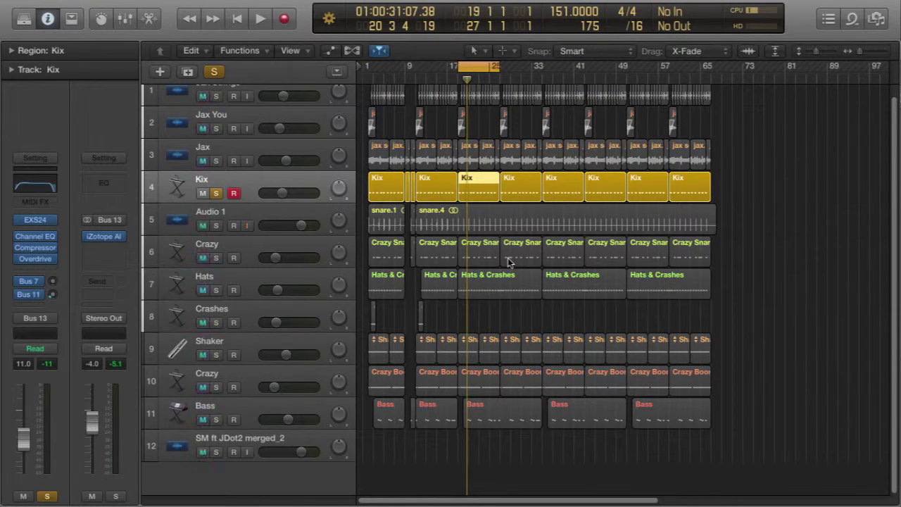
pyautogui.press('v')
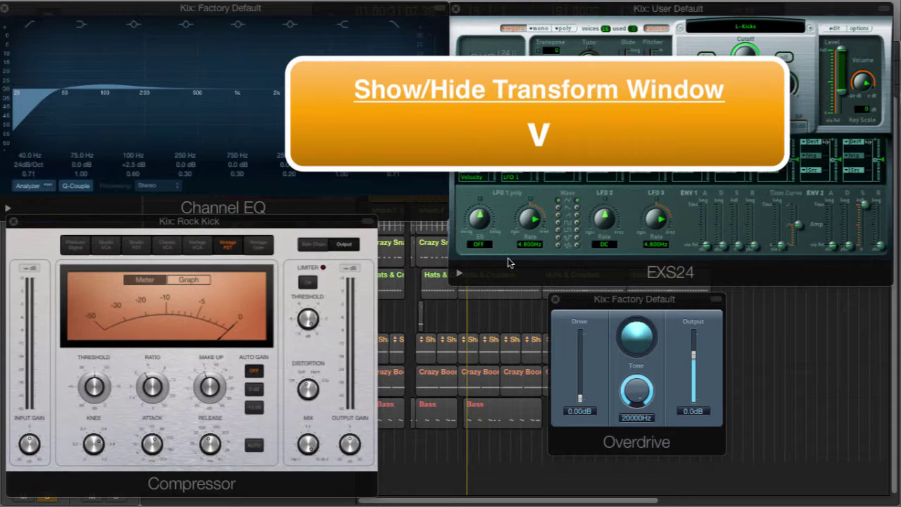
pyautogui.press('v')
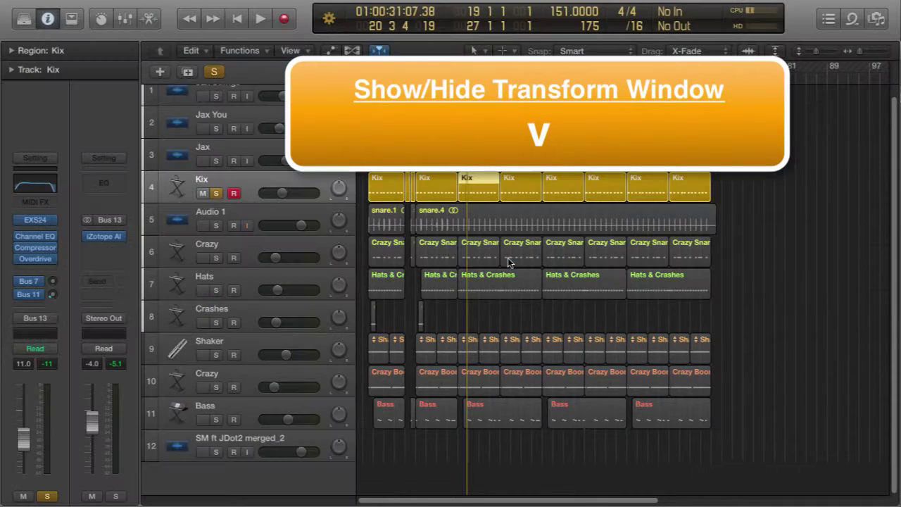
pyautogui.press('v')
pyautogui.press('v')
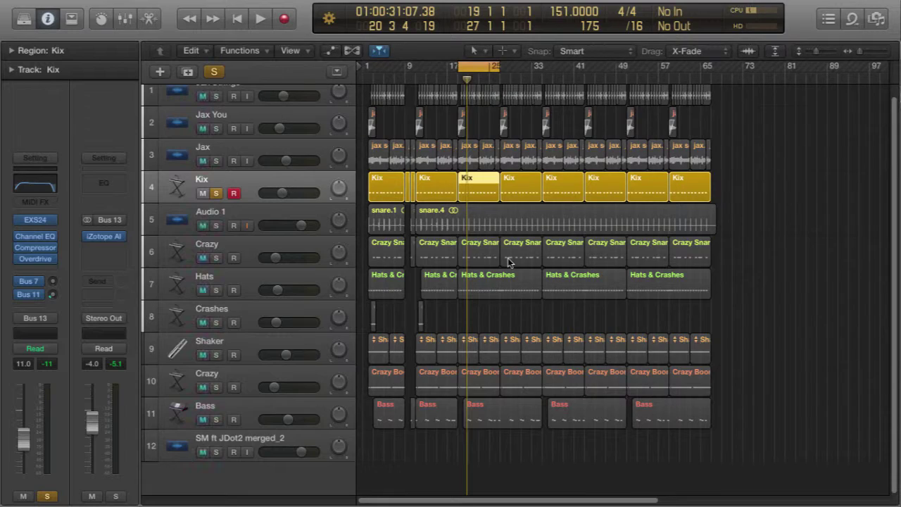
# Start playback, open the Kix EXS24, Channel EQ, Compressor and Overdrive, and lower the EQ high cut
pyautogui.press('space')
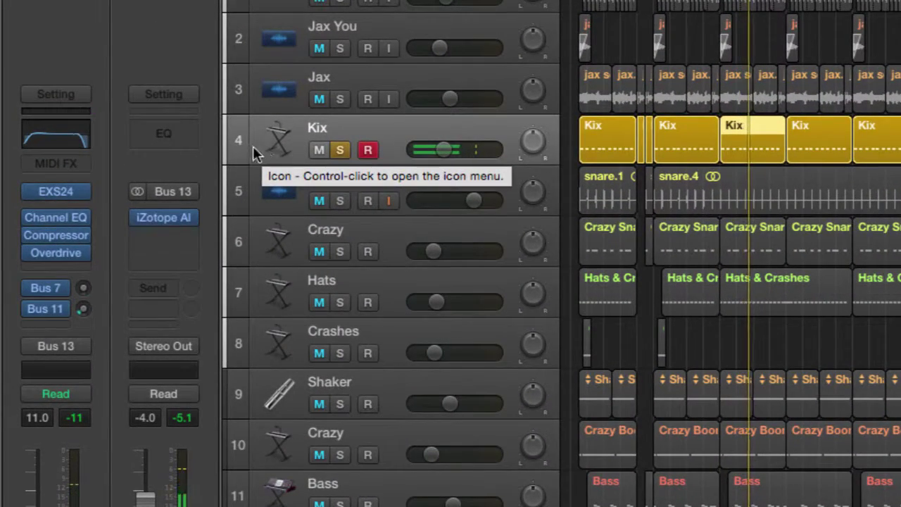
pyautogui.moveTo(60, 191)
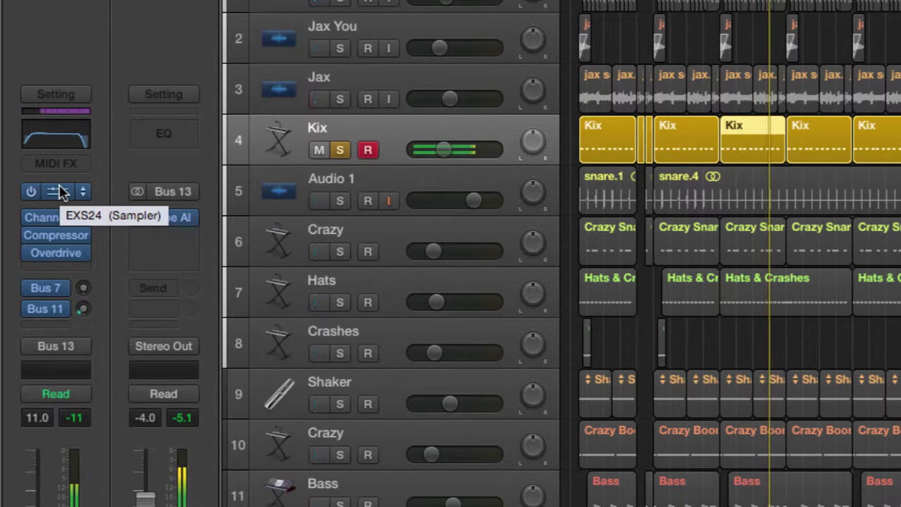
pyautogui.click(61, 191)
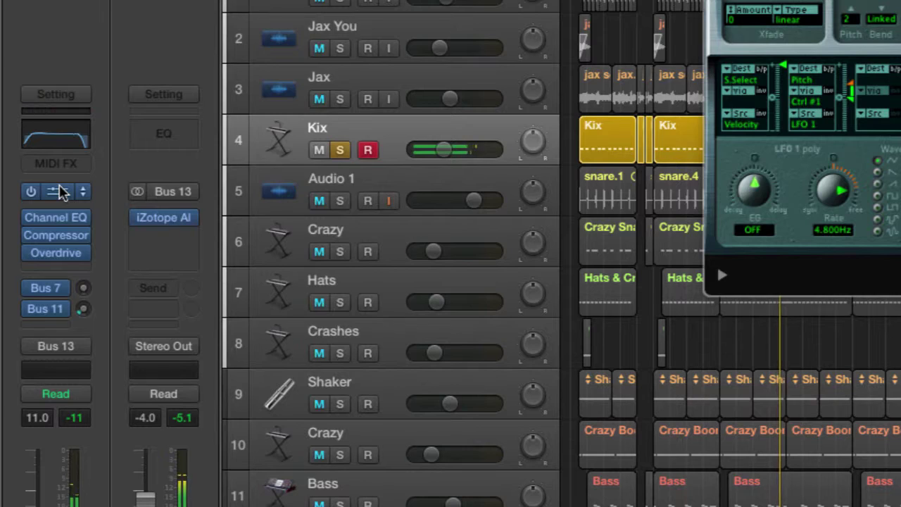
pyautogui.click(46, 217)
pyautogui.click(45, 236)
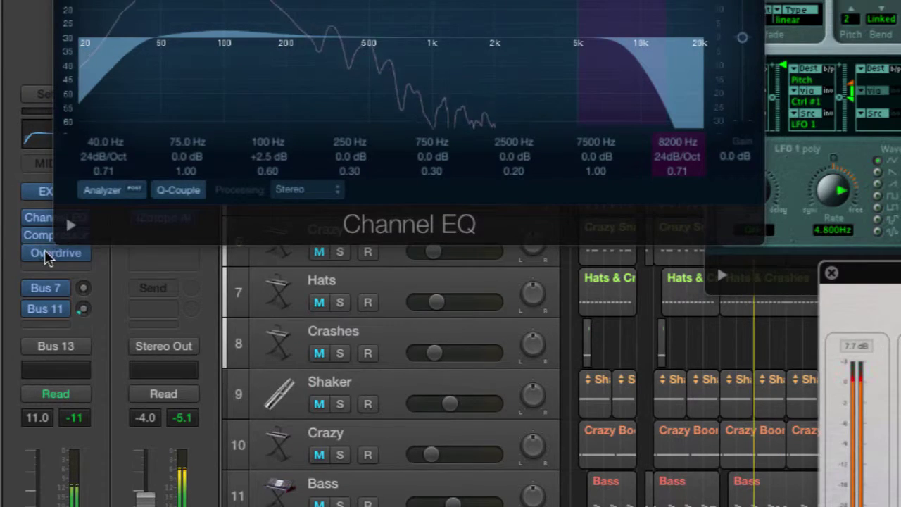
pyautogui.click(55, 253)
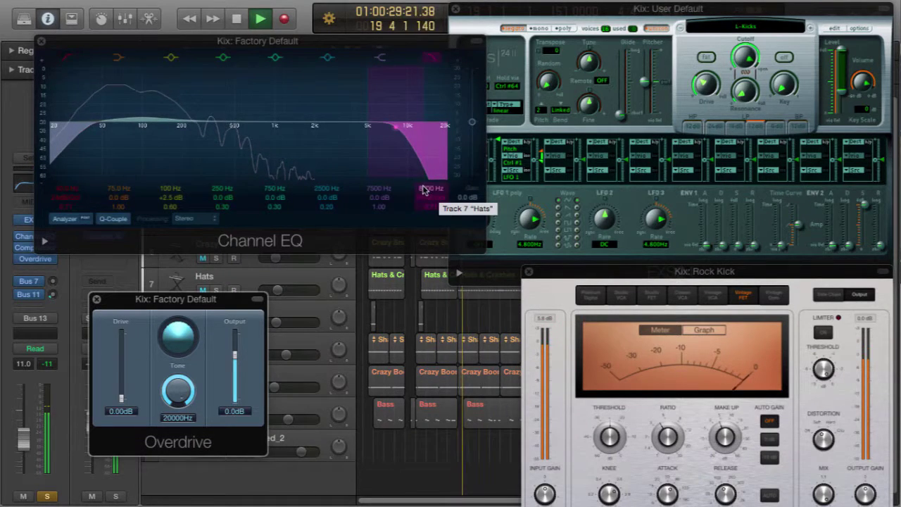
pyautogui.moveTo(423, 201); pyautogui.dragTo(424, 246)
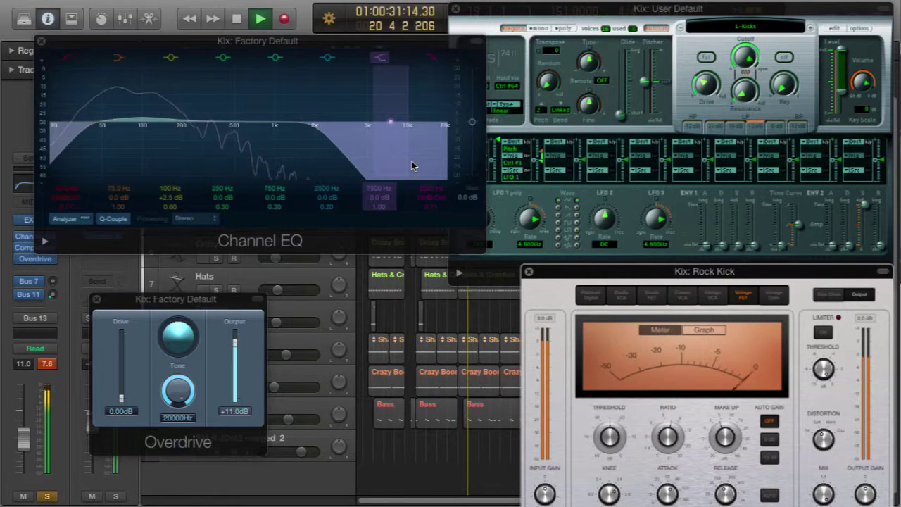
# Toggle all the Kix plug-in windows hidden and shown several times with V
pyautogui.press('v')
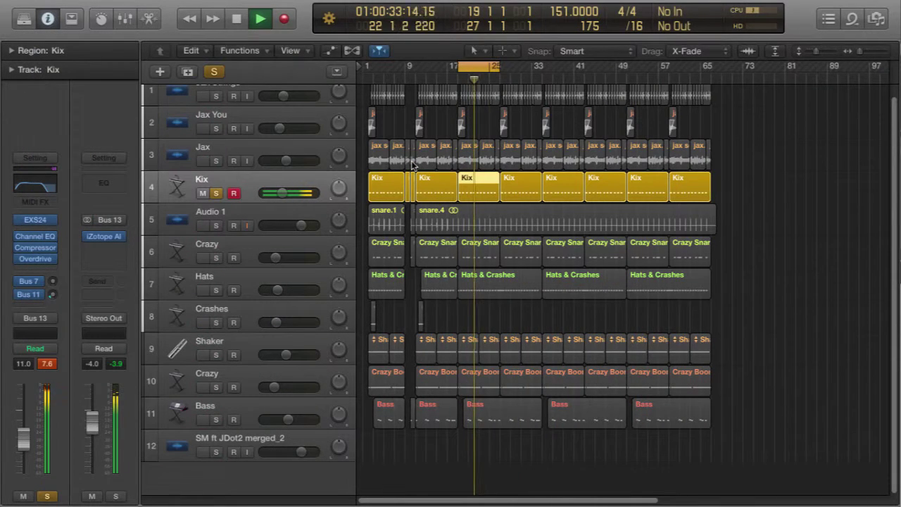
pyautogui.press('v')
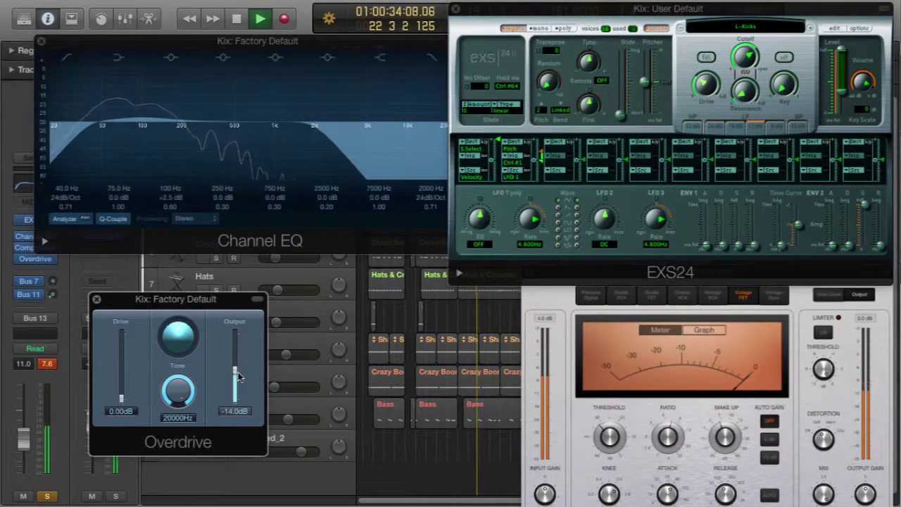
pyautogui.press('v')
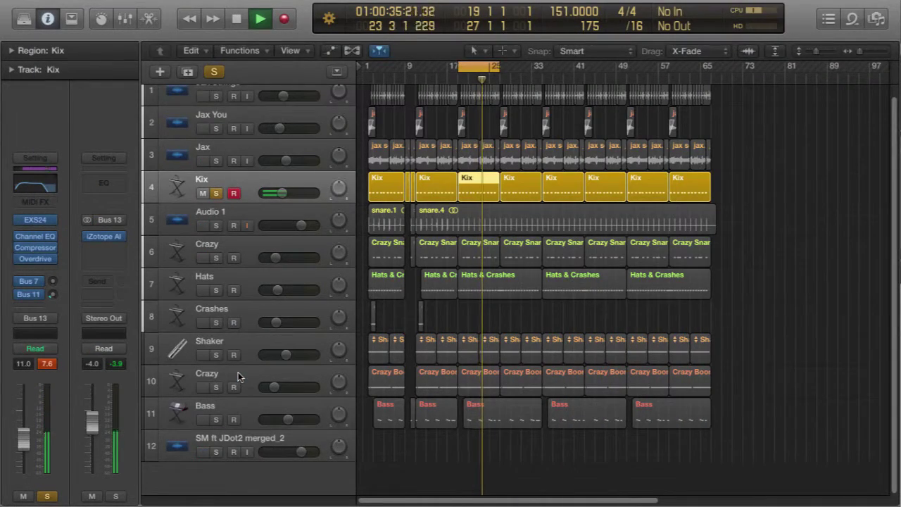
pyautogui.press('v')
pyautogui.press('v')
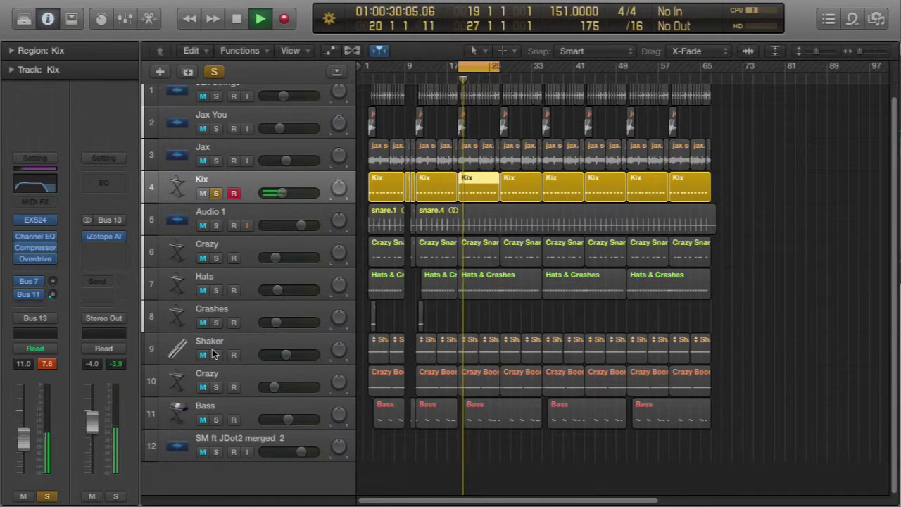
# Bring back the Kix plug-ins, then close the Overdrive, Channel EQ, EXS24 and Compressor windows
pyautogui.press('v')
pyautogui.click(97, 299)
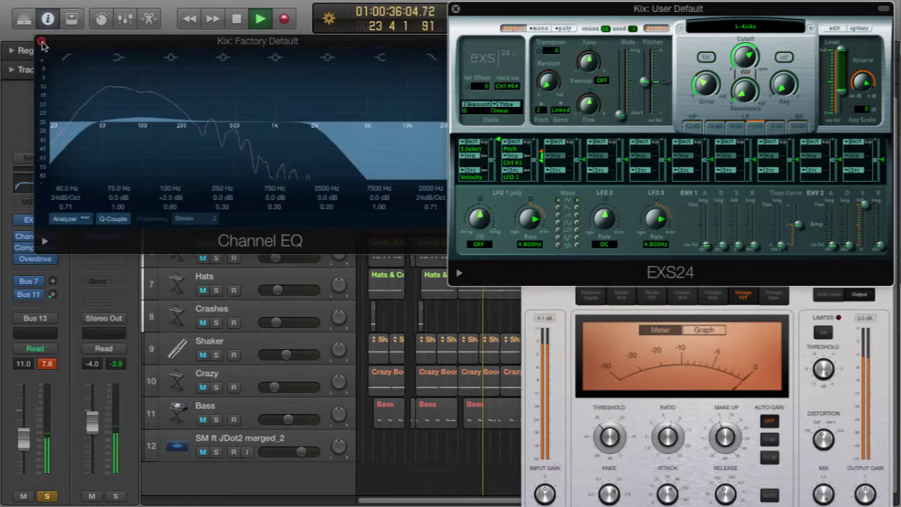
pyautogui.click(42, 45)
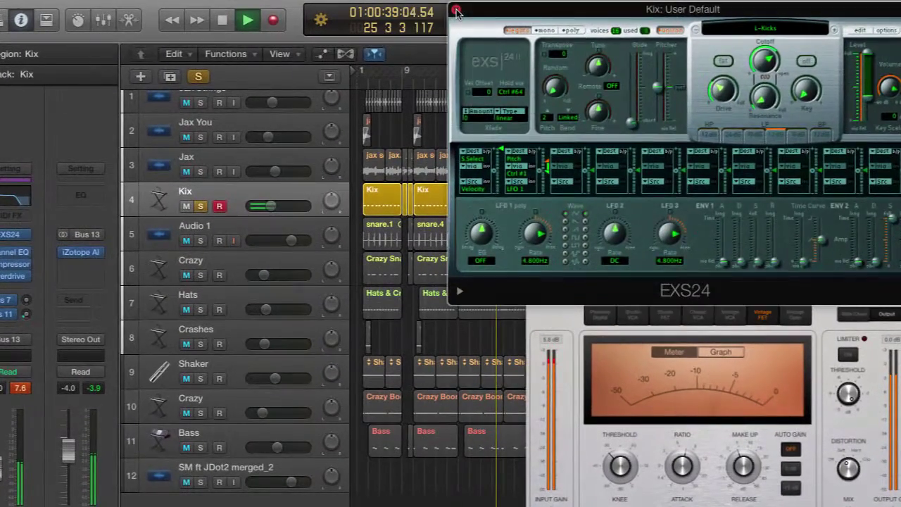
pyautogui.click(453, 11)
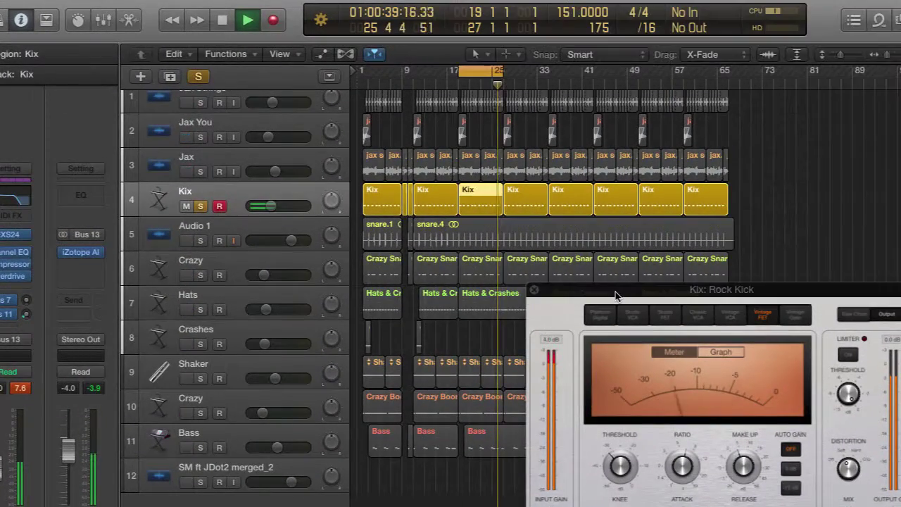
pyautogui.click(535, 291)
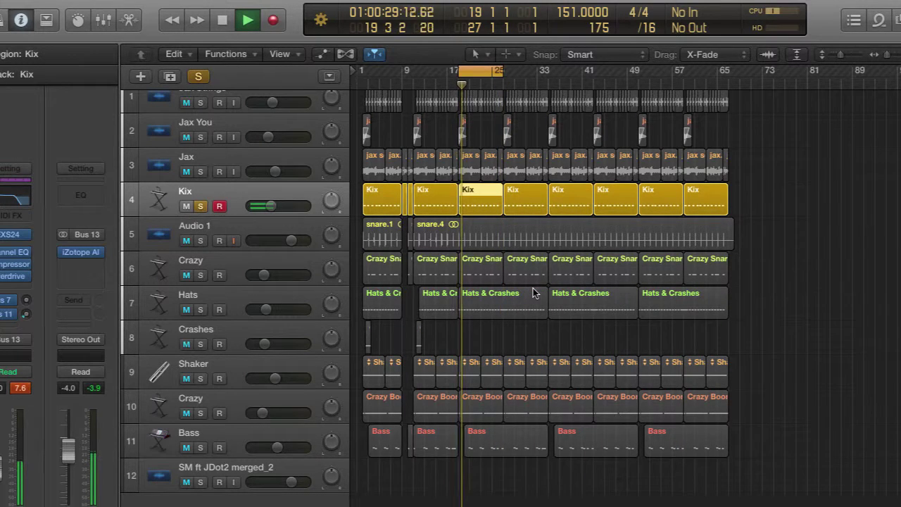